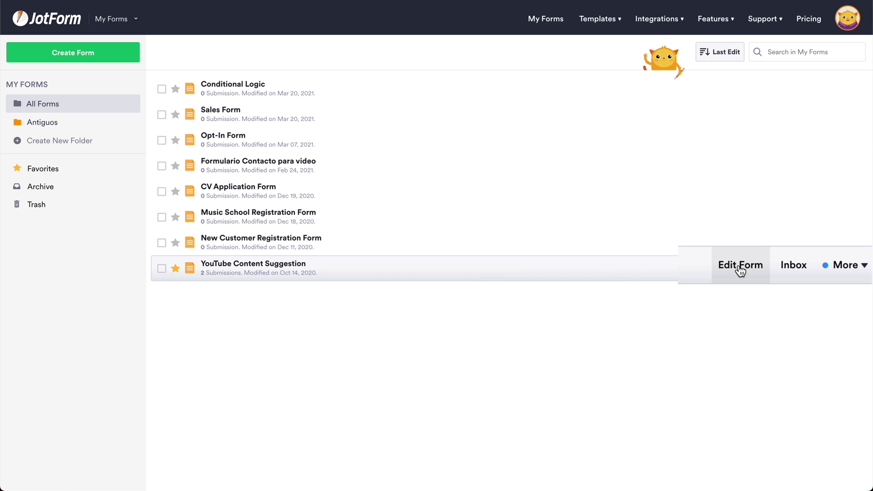
Open the YouTube Content Suggestion form in the builder and show its Publish embed options.
click(739, 265)
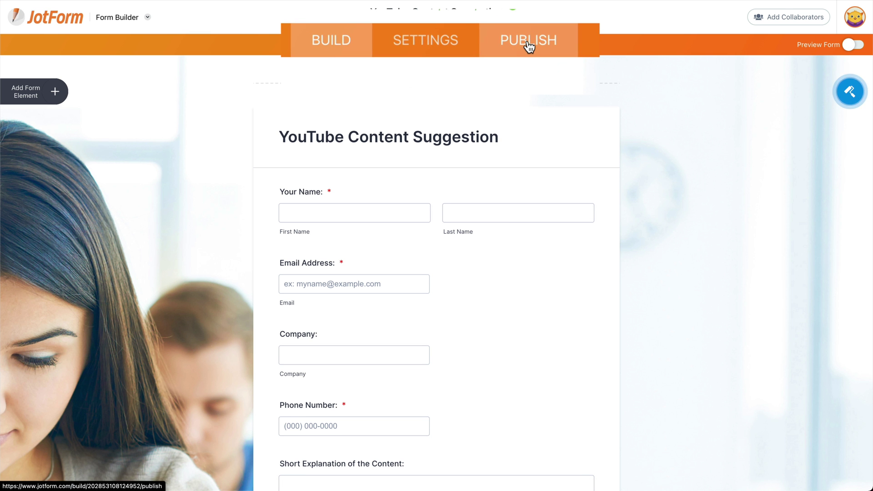
click(530, 45)
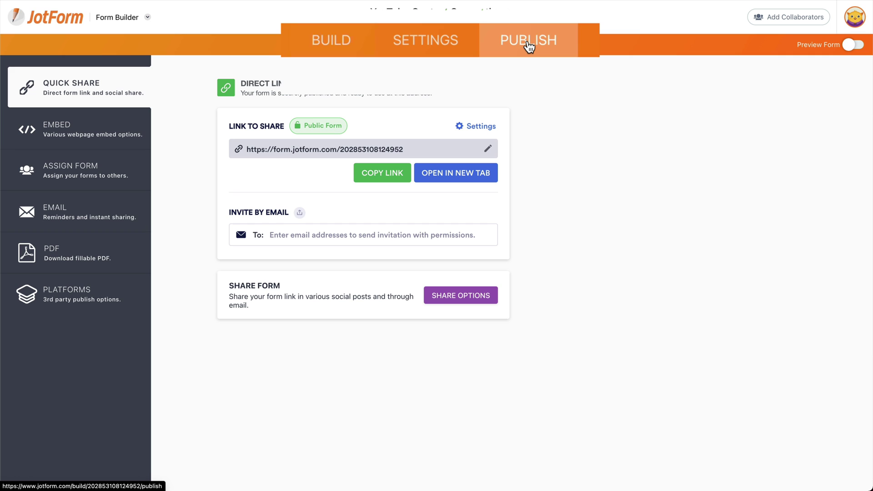
click(87, 125)
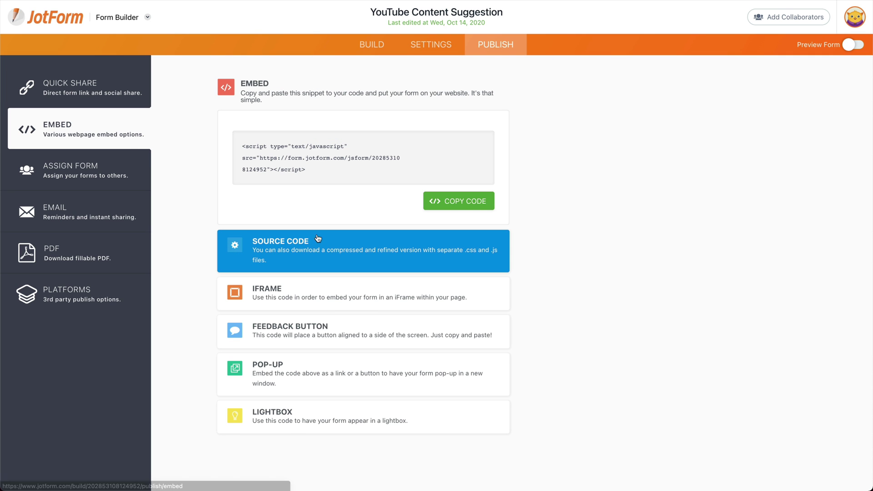
Generate the YouTube Content Suggestion form's full source code from the Embed panel.
click(341, 246)
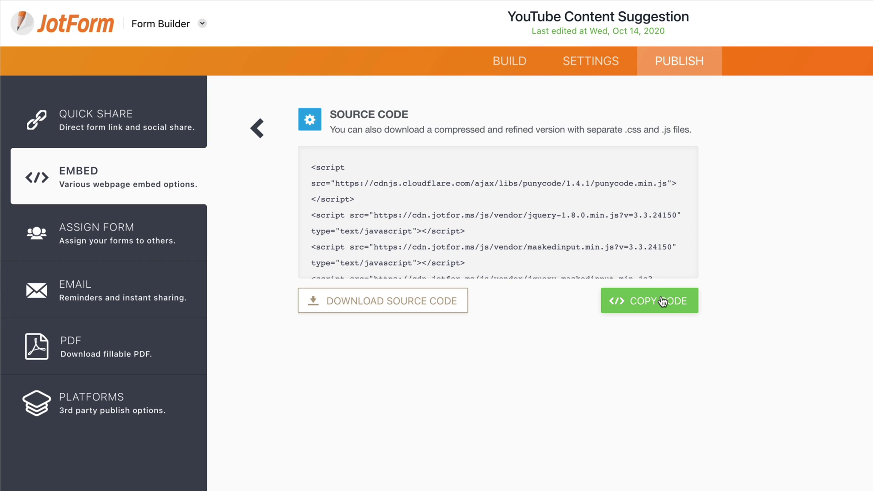
click(418, 310)
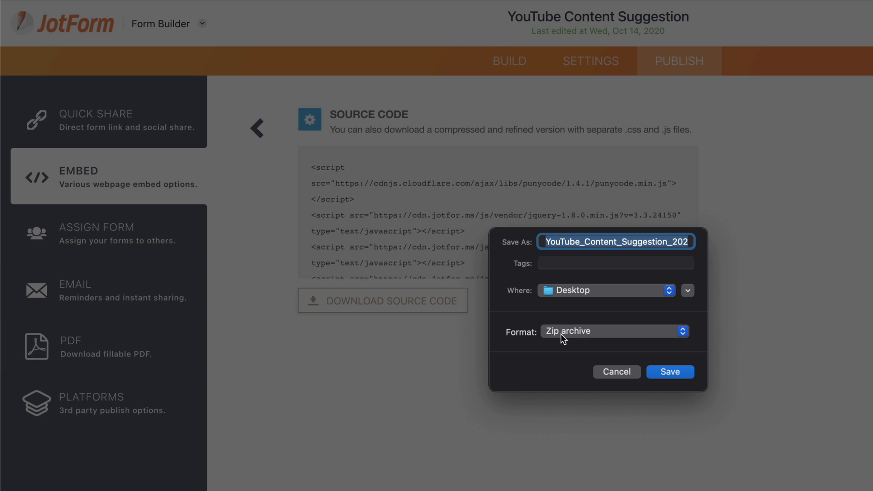
click(659, 372)
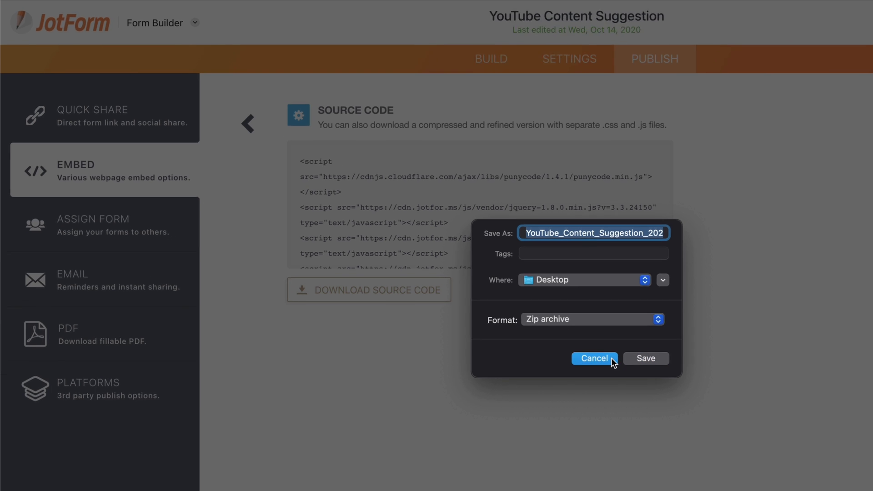